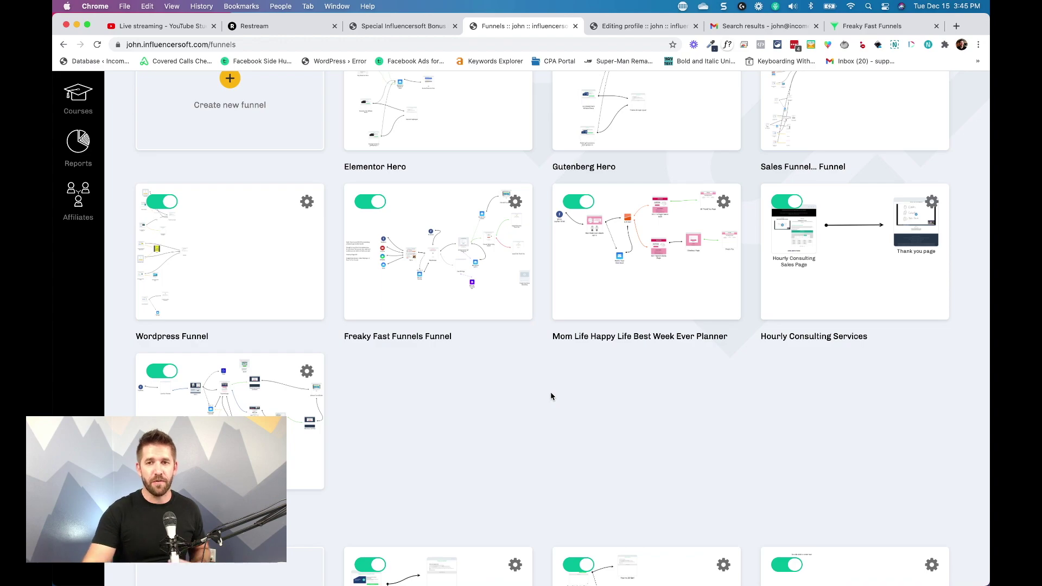
Step: Open the SLO Funnel from the Training Funnels group for editing
scroll(551, 396, up, 10)
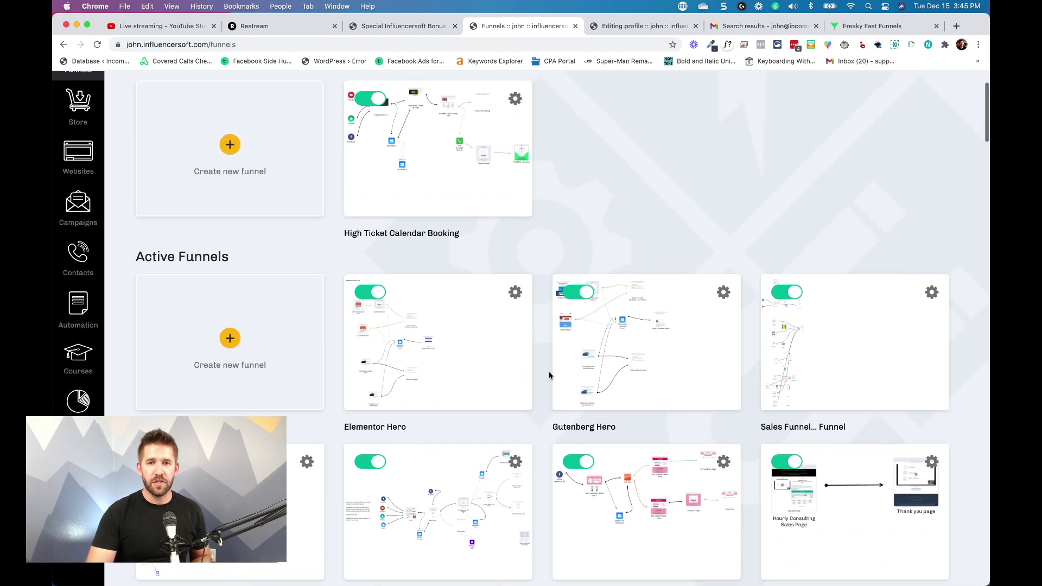
scroll(579, 374, down, 15)
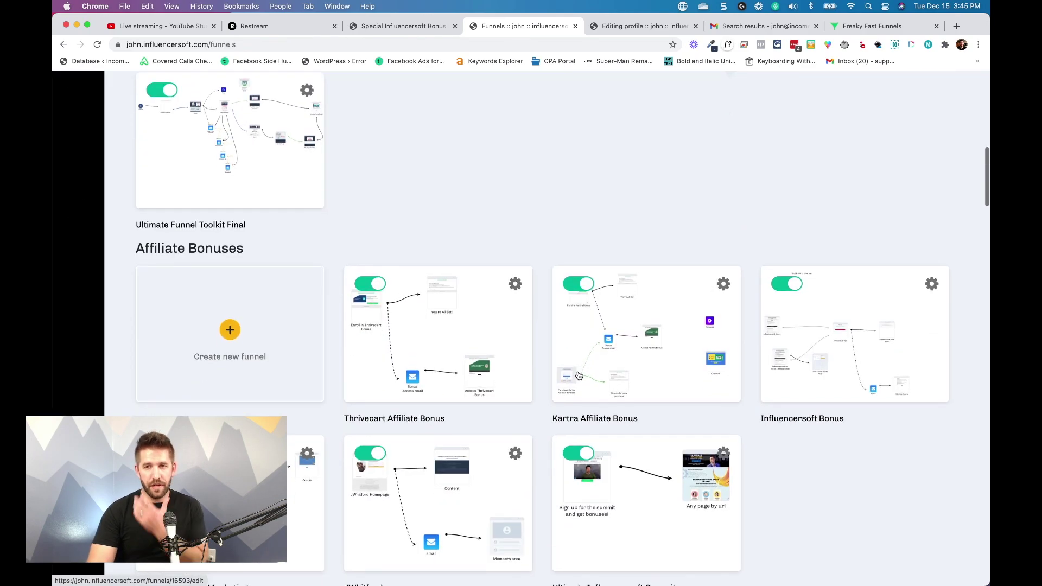
scroll(579, 374, down, 5)
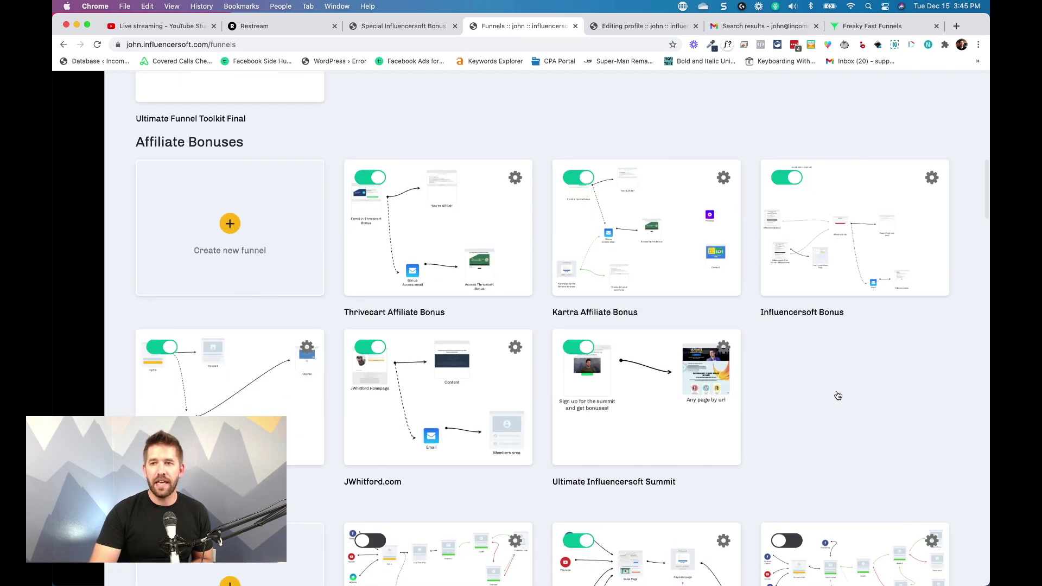
scroll(838, 395, down, 1)
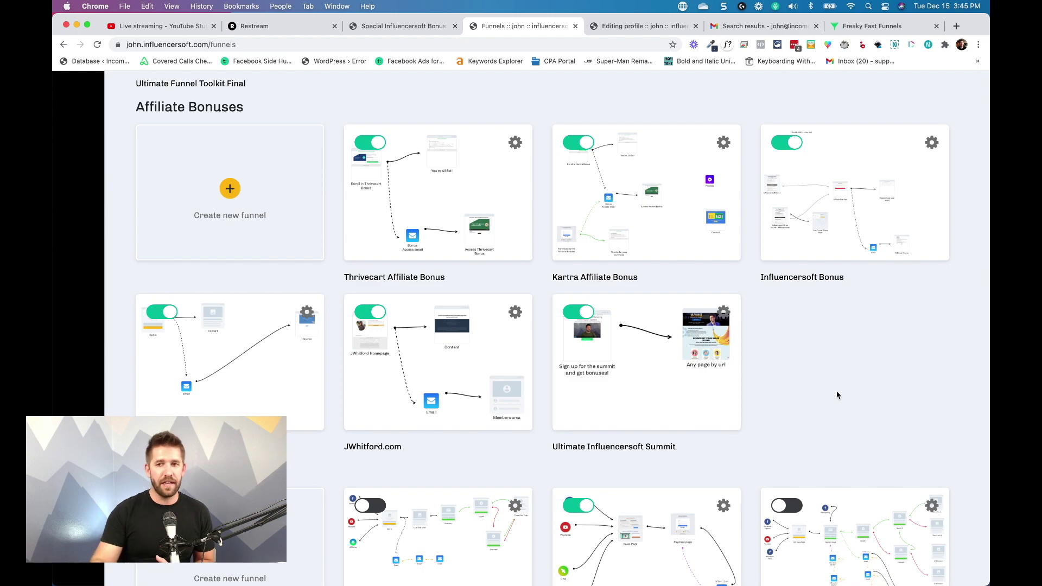
scroll(837, 395, down, 2)
scroll(838, 395, down, 3)
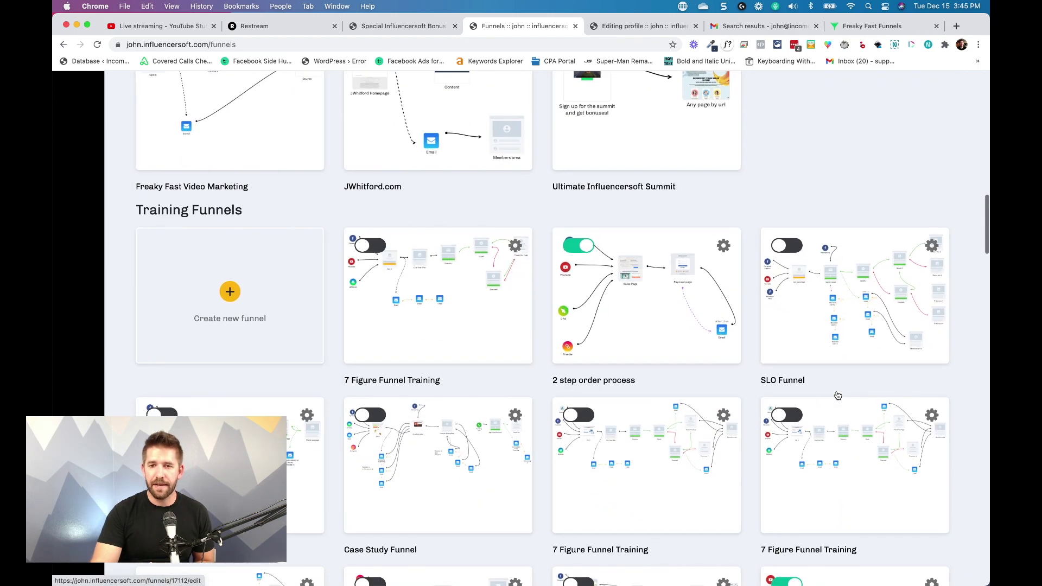
click(850, 311)
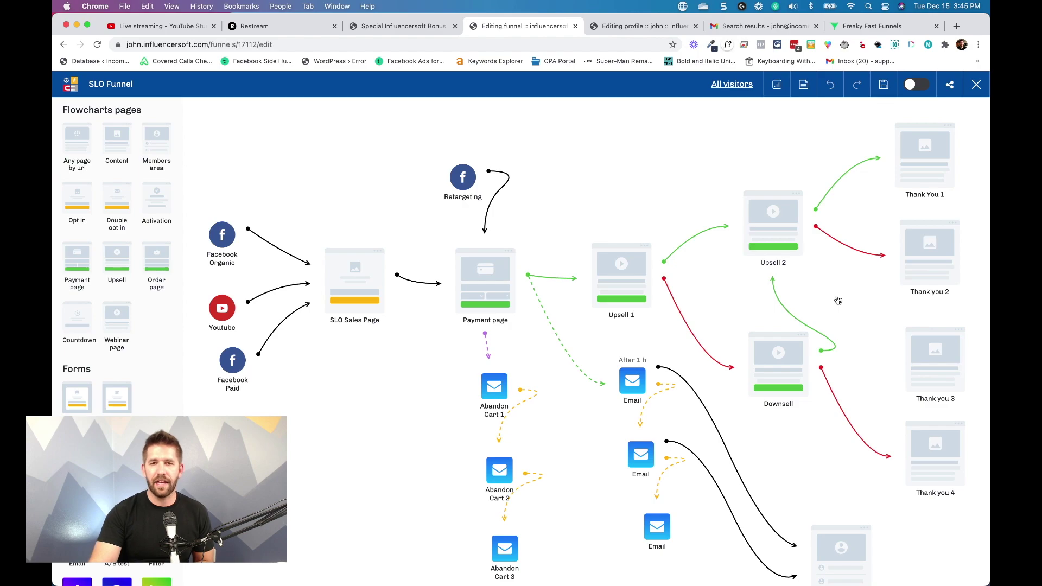
Step: Link the Abandon Cart 1 email to the Payment page and reposition the Abandon Cart 1, Abandon Cart 2 and Retargeting blocks around it
scroll(837, 298, down, 1)
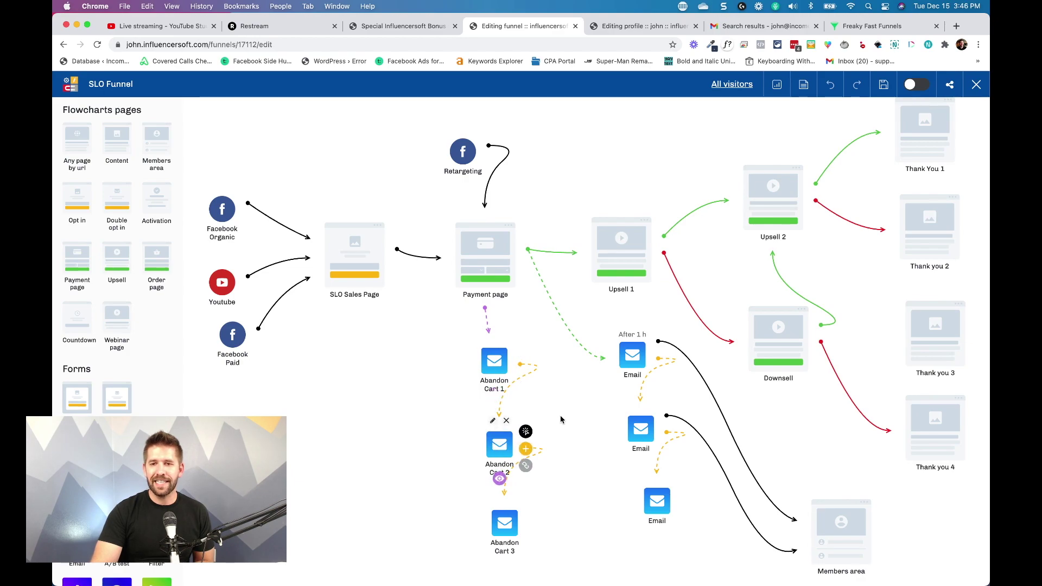
drag(521, 348, 605, 285)
drag(520, 349, 520, 317)
drag(497, 373, 430, 384)
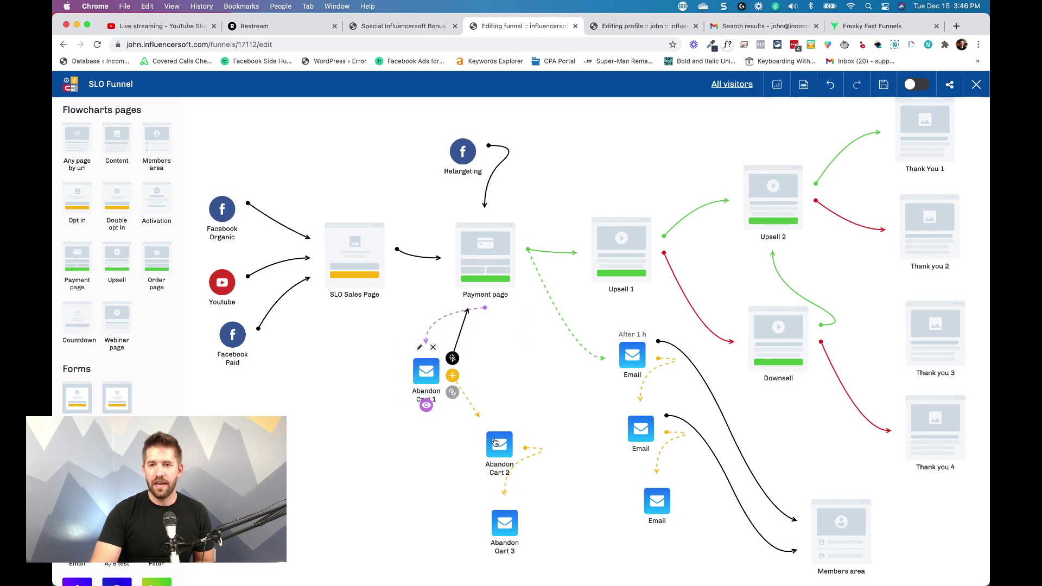
drag(499, 446, 457, 458)
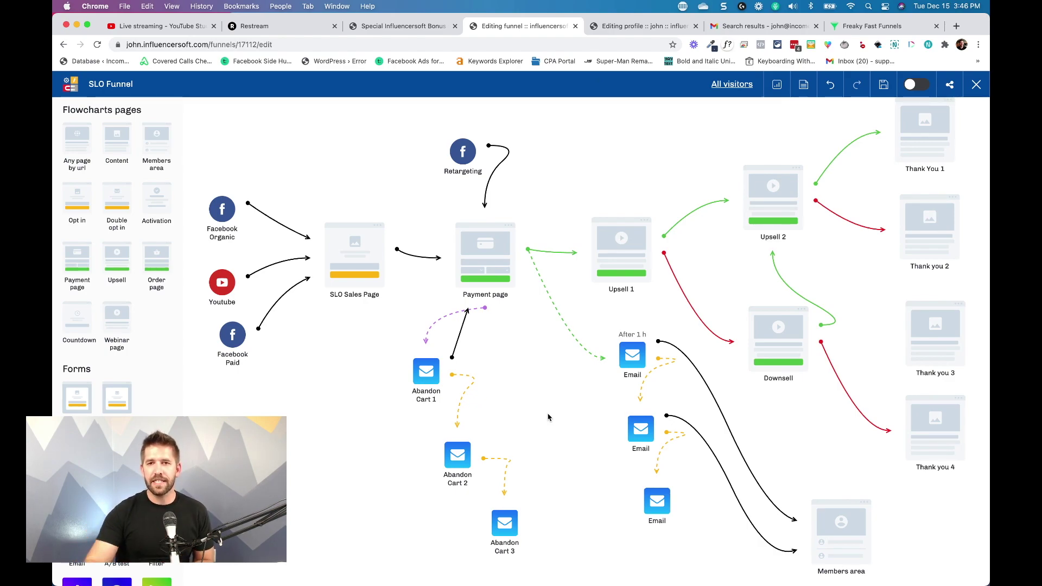
drag(464, 152, 442, 141)
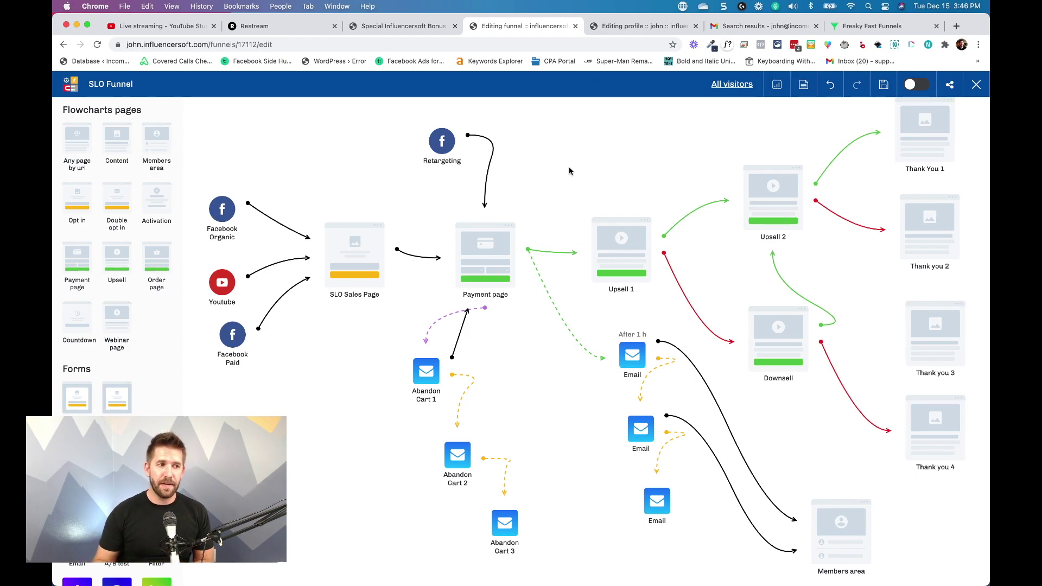
Step: Create the SLO Sales Page from the saved template "Dfy masterclass upsell page"
mouse_move(359, 255)
click(347, 211)
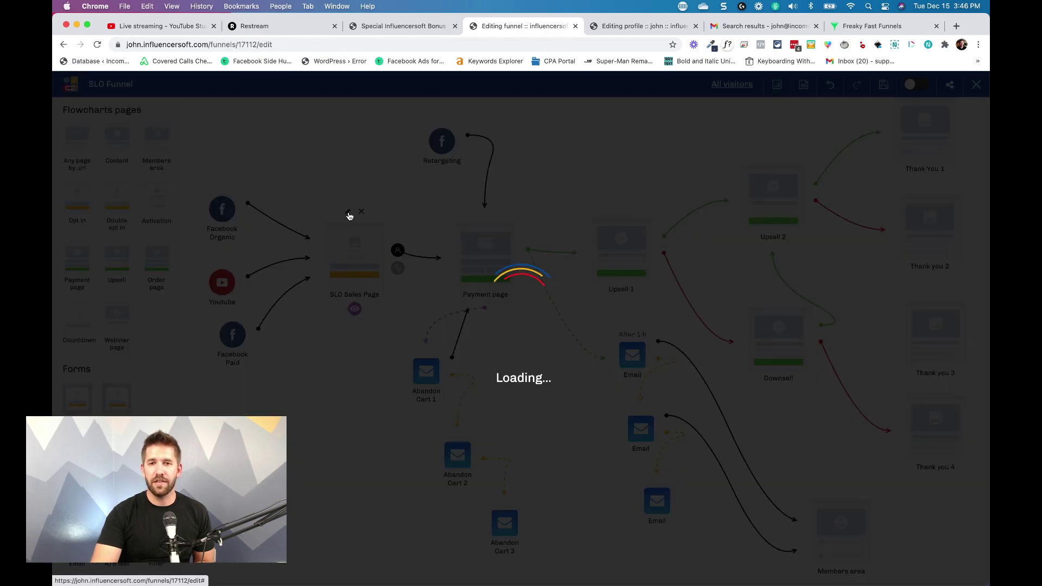
click(851, 257)
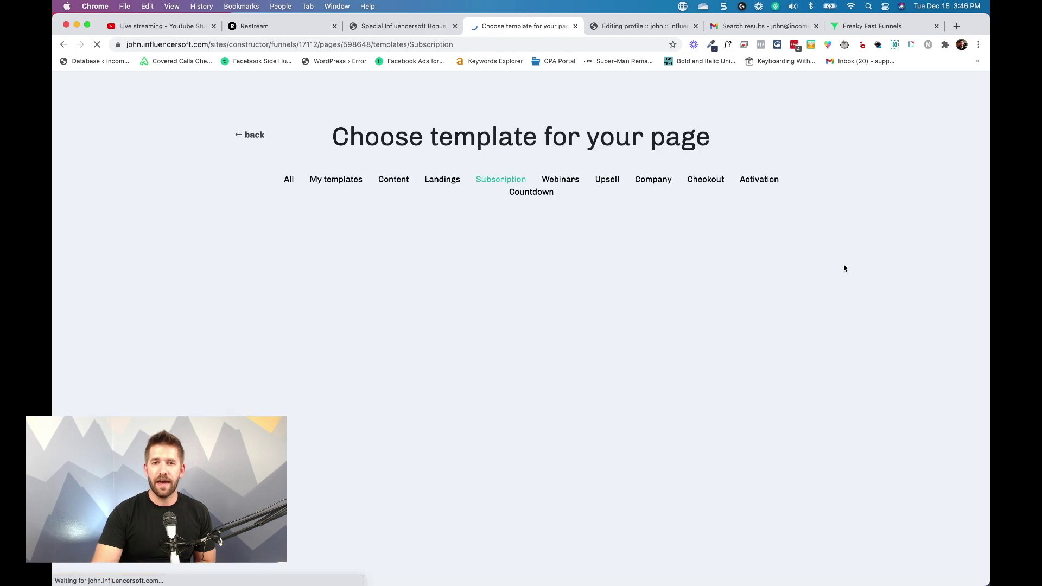
click(339, 180)
scroll(616, 377, down, 2)
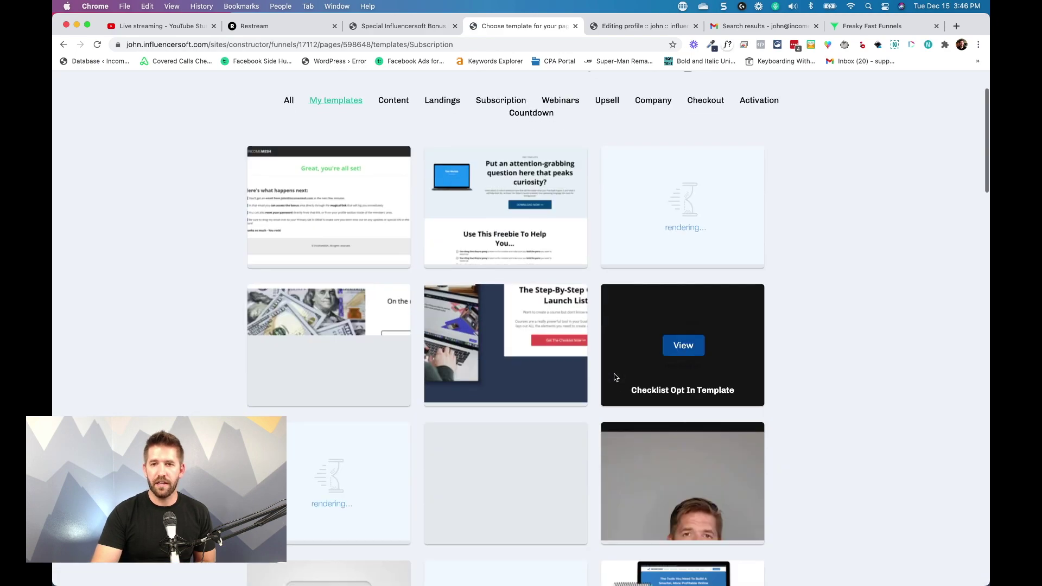
scroll(616, 378, down, 4)
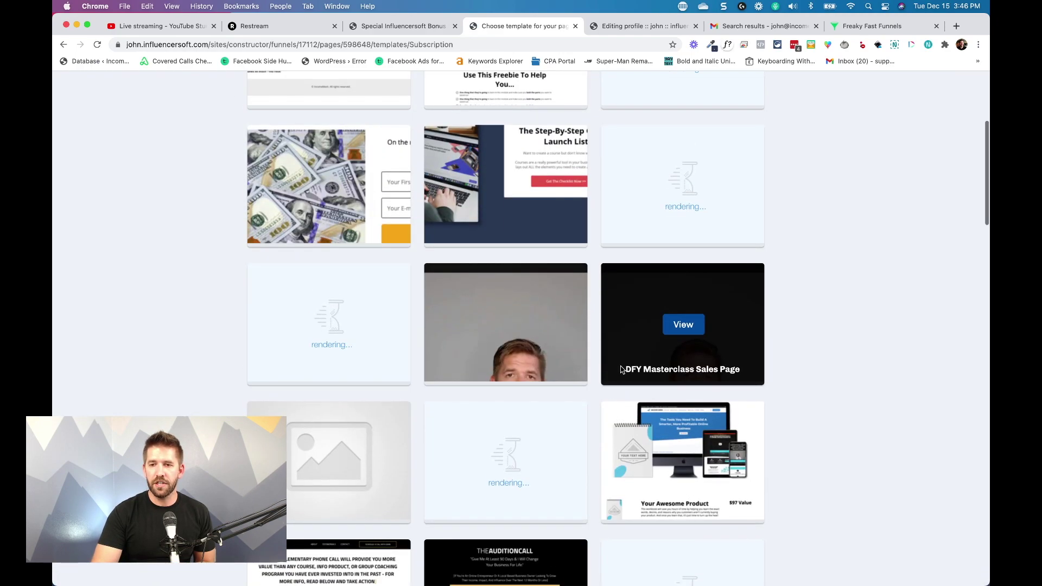
click(685, 465)
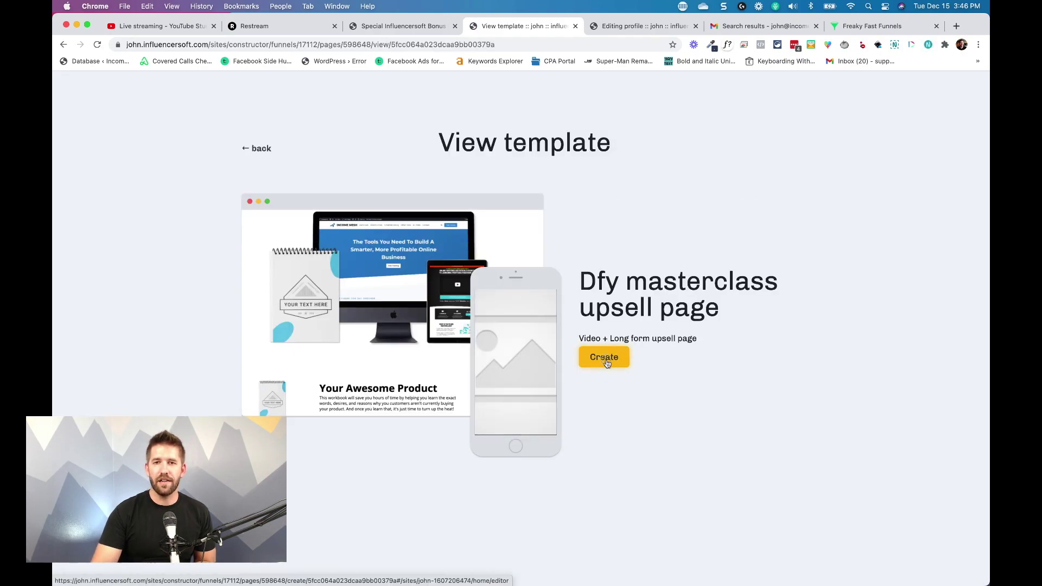
click(605, 360)
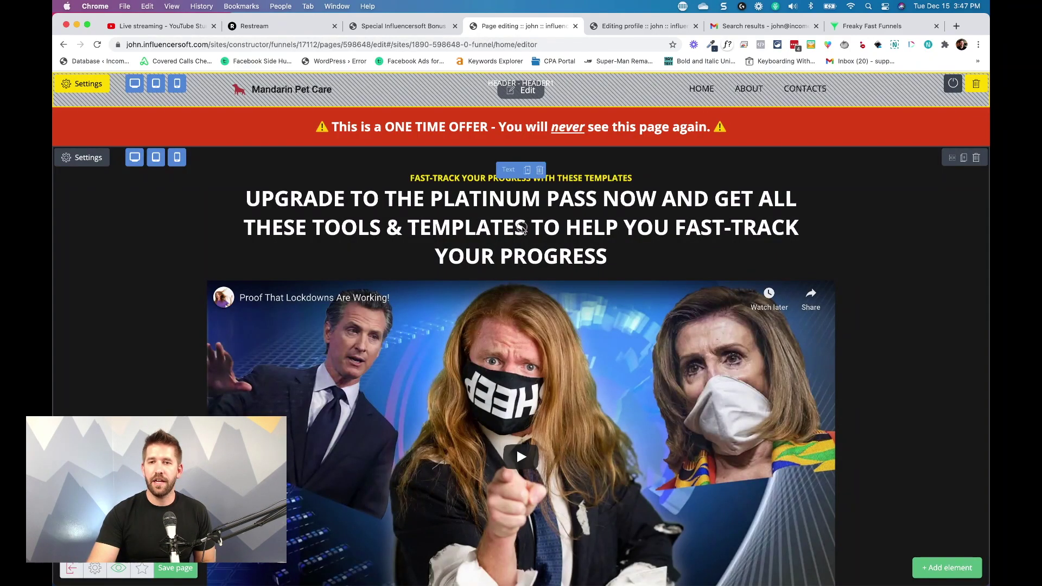
Step: Insert "ADD TEXT HERE" after "TOOLS & TEMPLATES" in the main headline and colour that part of the text yellow
click(526, 228)
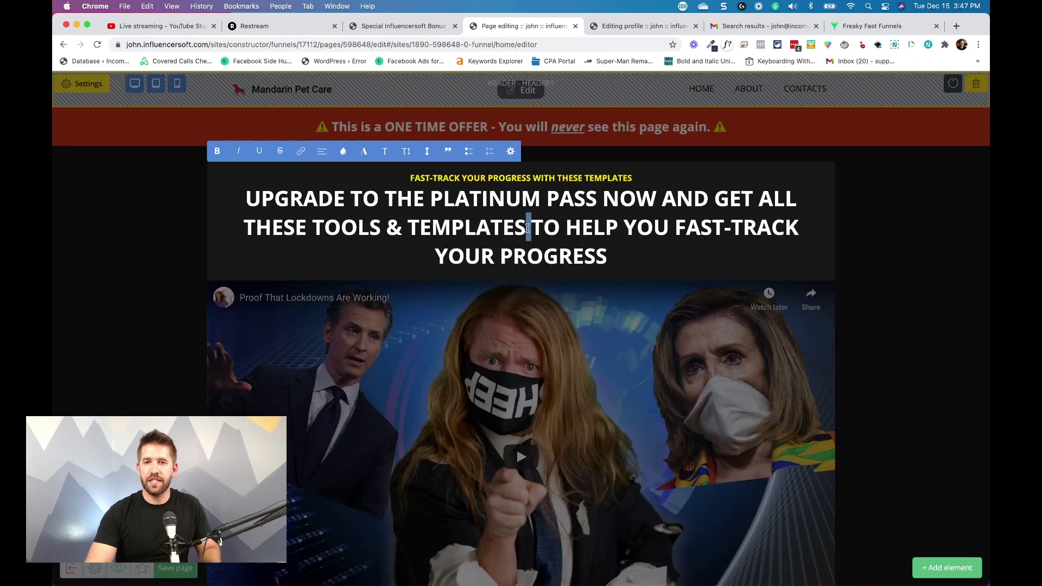
text(ADD TEXT H)
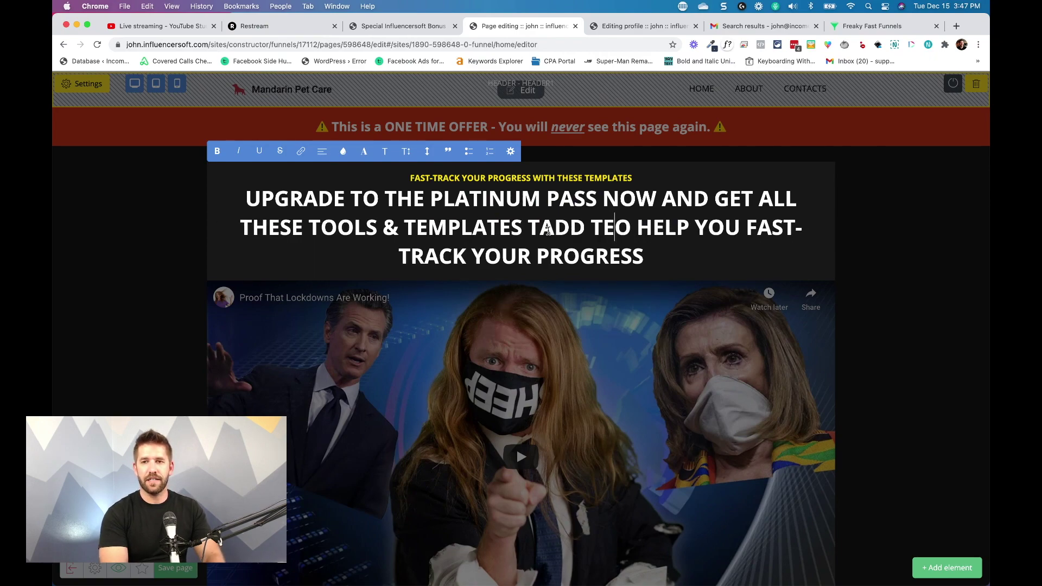
text(ERE)
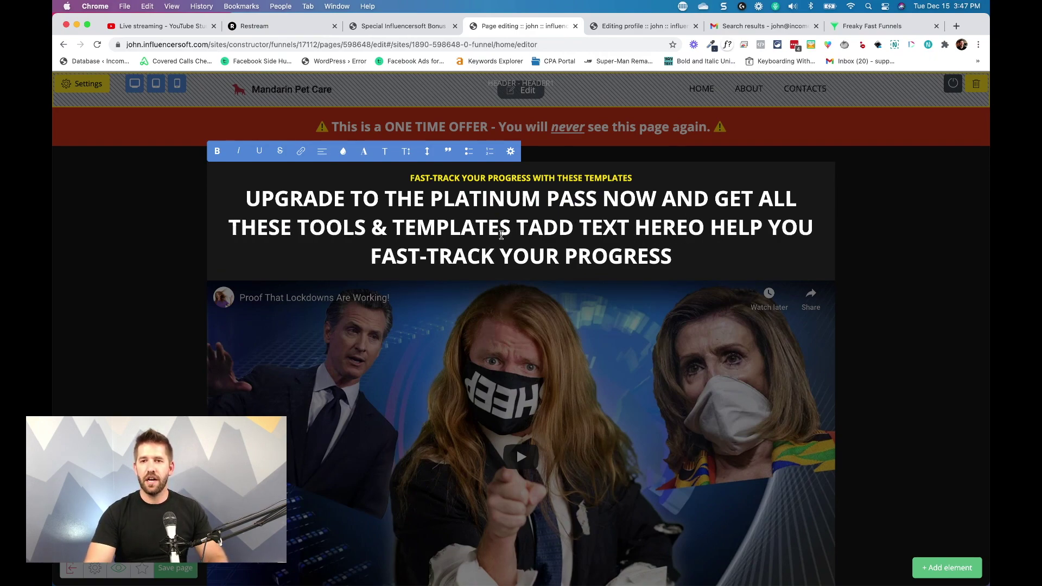
drag(499, 228, 676, 228)
click(344, 151)
drag(408, 297, 424, 297)
click(811, 247)
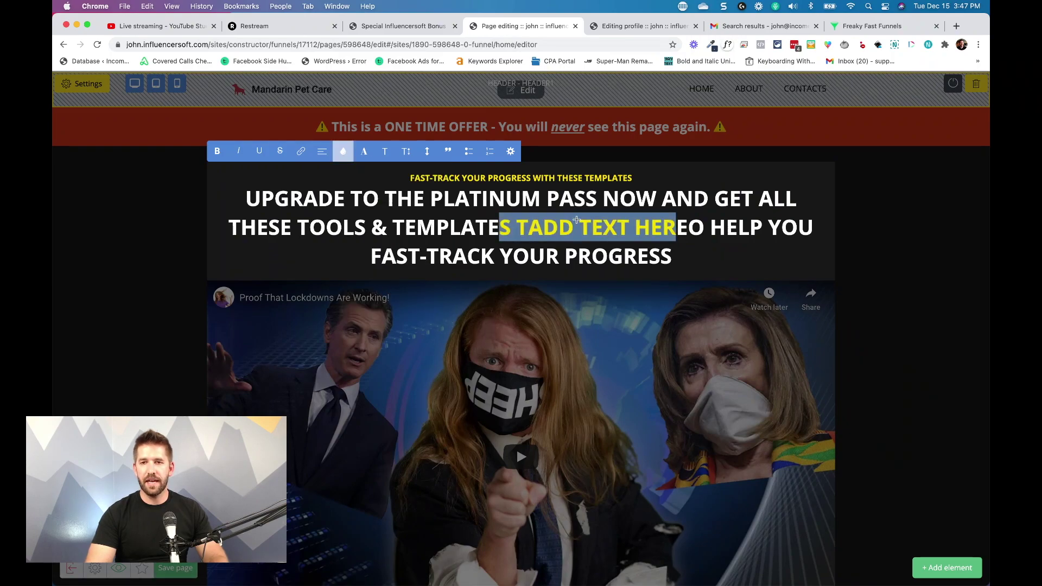
Step: Look over the sales page's content, save the page and return to the SLO Funnel
scroll(909, 275, down, 1)
scroll(909, 276, down, 20)
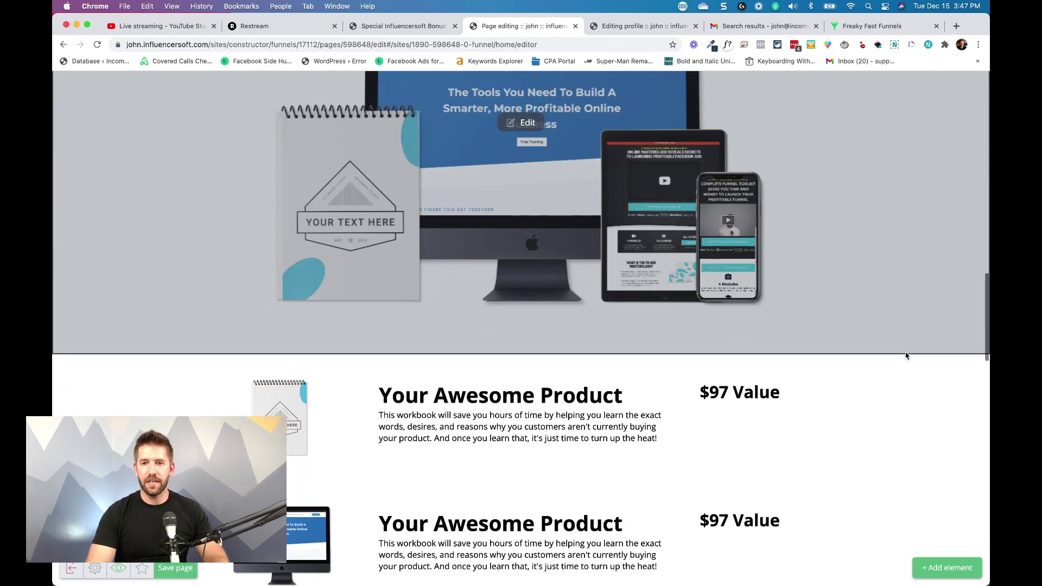
scroll(905, 356, up, 20)
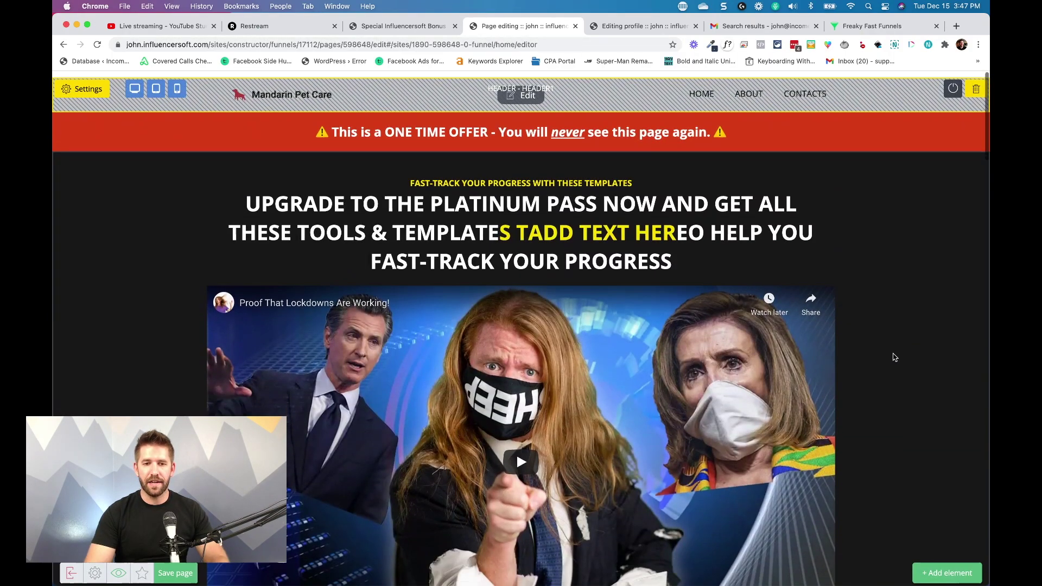
click(183, 571)
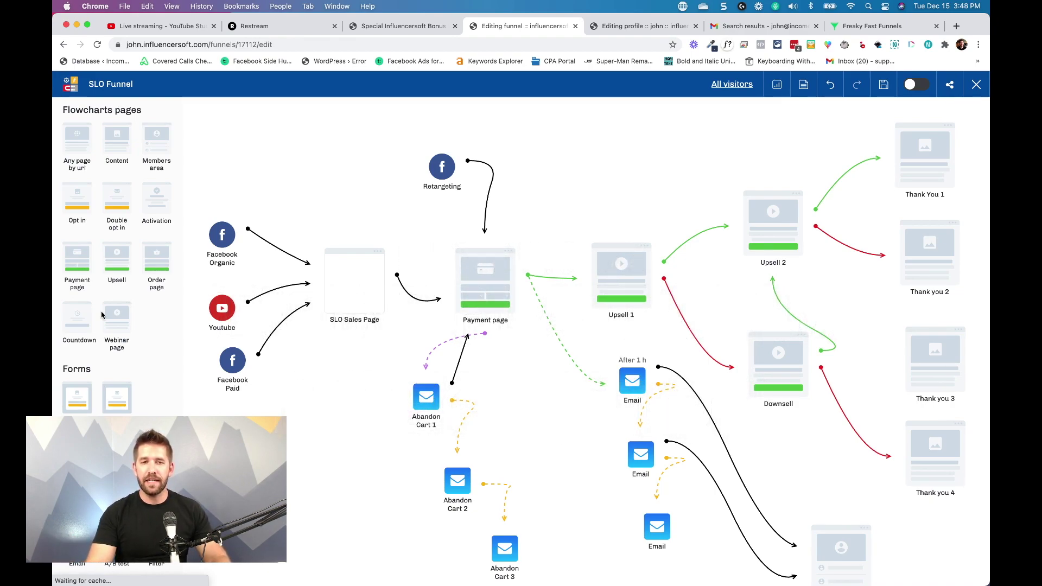
Step: Add an Opt in page linked to the Payment page and have it add leads to the Client Work list "Sign up for Client Video"
mouse_move(82, 217)
mouse_down()
mouse_move(335, 231)
mouse_move(359, 196)
mouse_move(347, 190)
mouse_move(458, 258)
mouse_move(441, 284)
mouse_up()
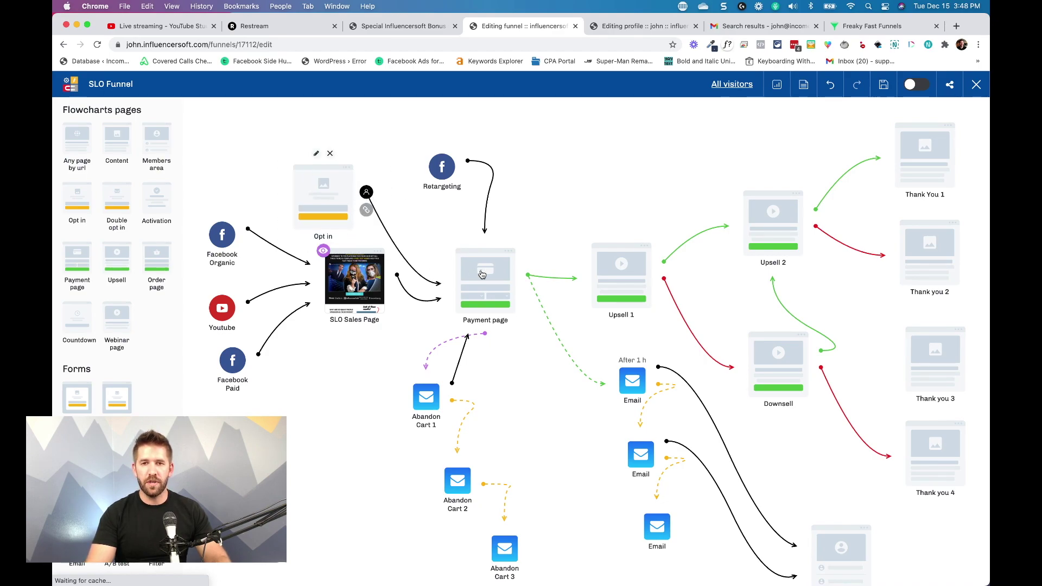
click(319, 154)
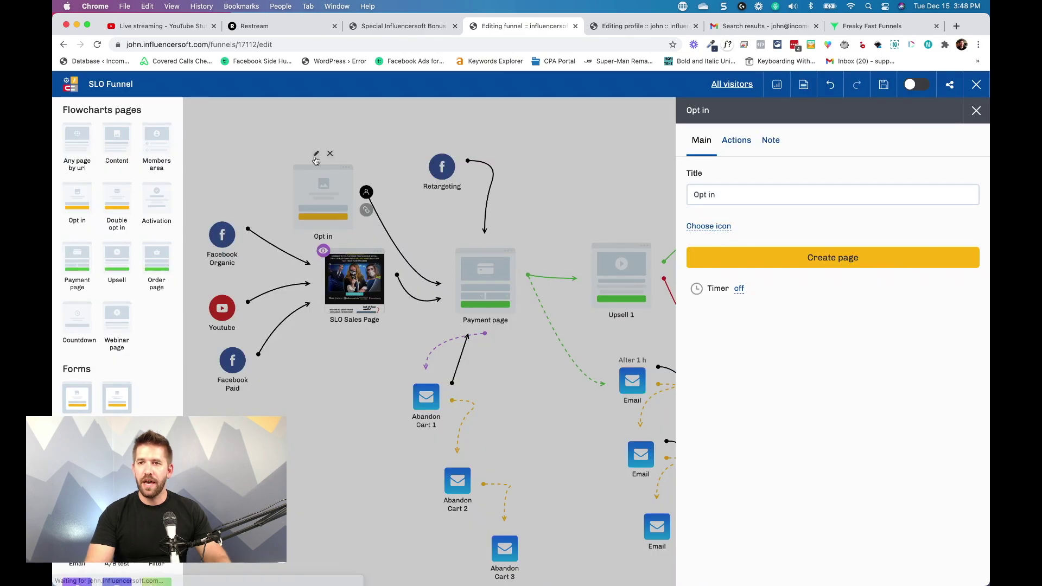
click(737, 143)
click(700, 227)
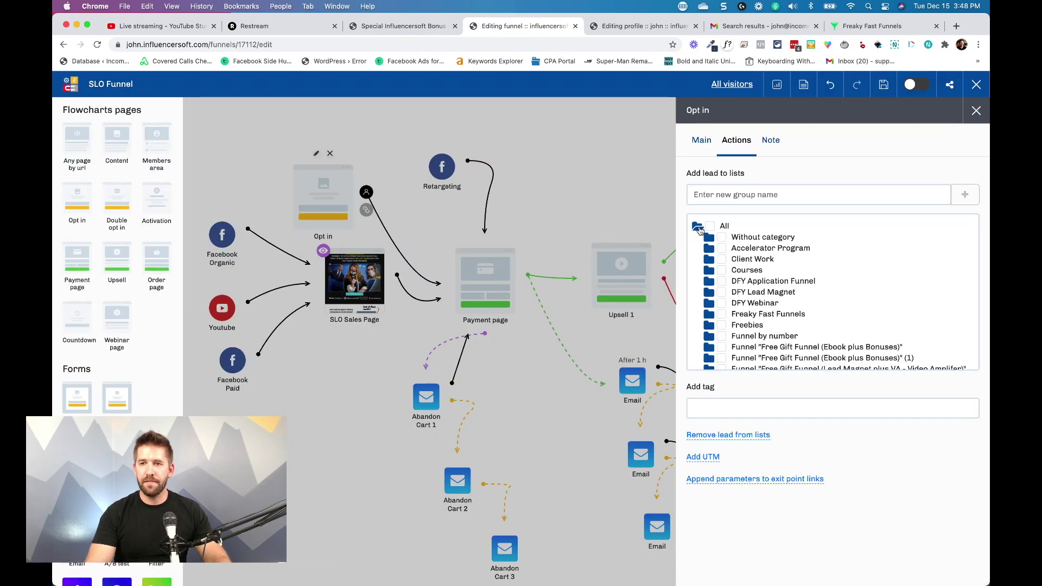
scroll(731, 320, down, 3)
click(710, 271)
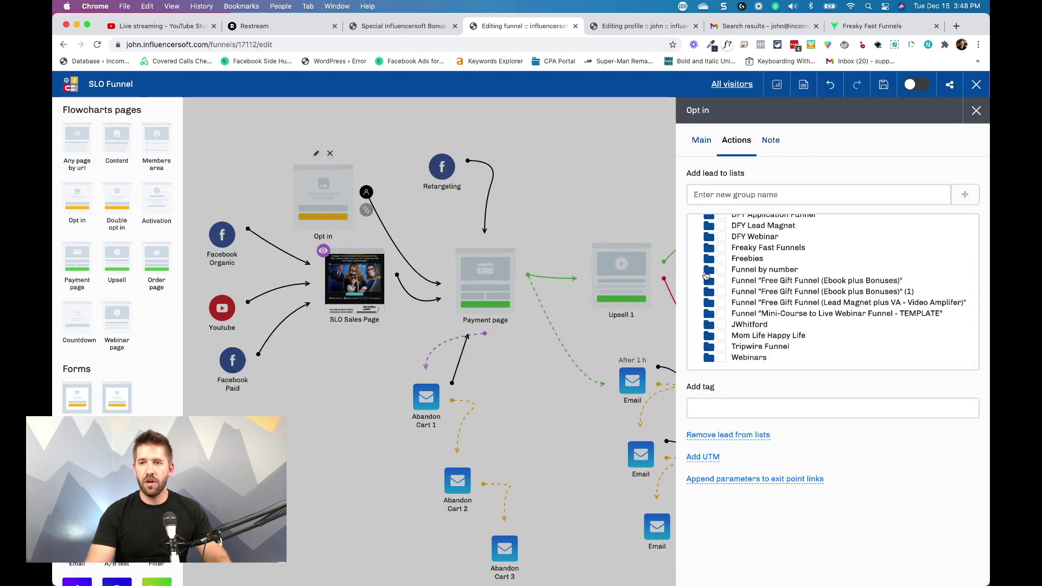
scroll(712, 315, down, 2)
scroll(711, 304, up, 5)
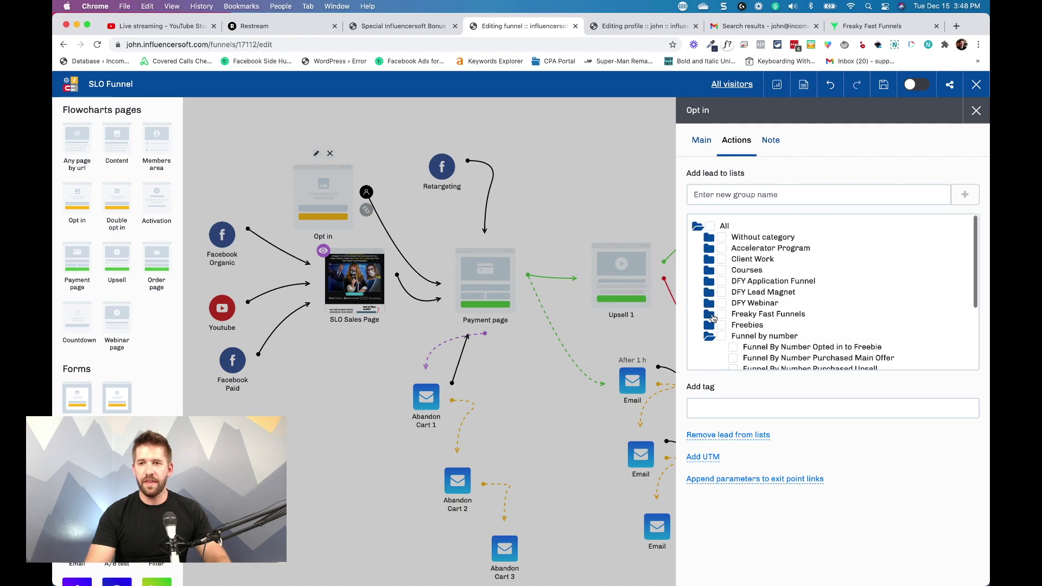
click(709, 260)
click(734, 271)
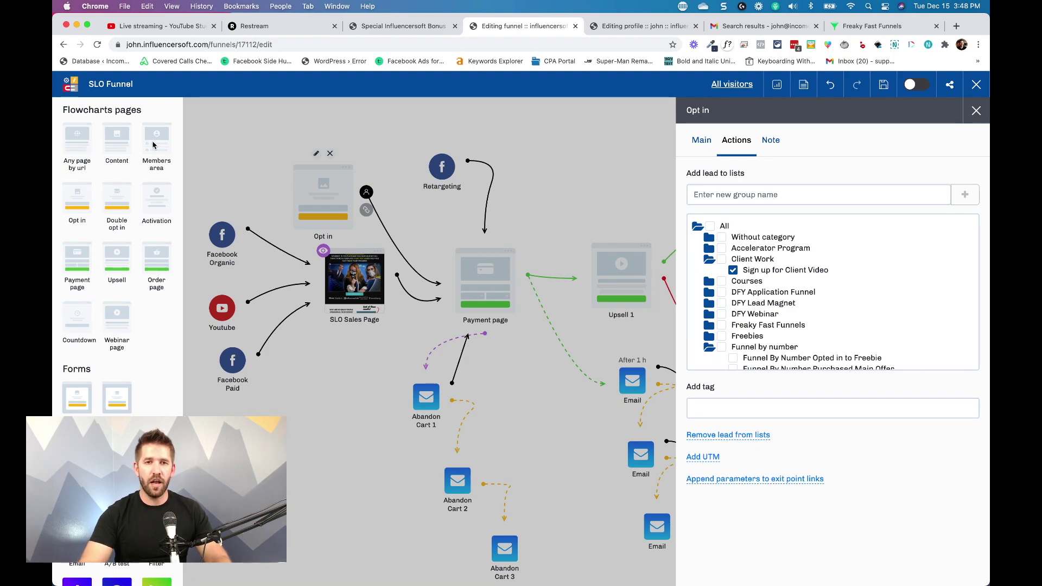
Step: Add a Members area block above the Opt in page and look through the courses available for it
drag(154, 146, 630, 139)
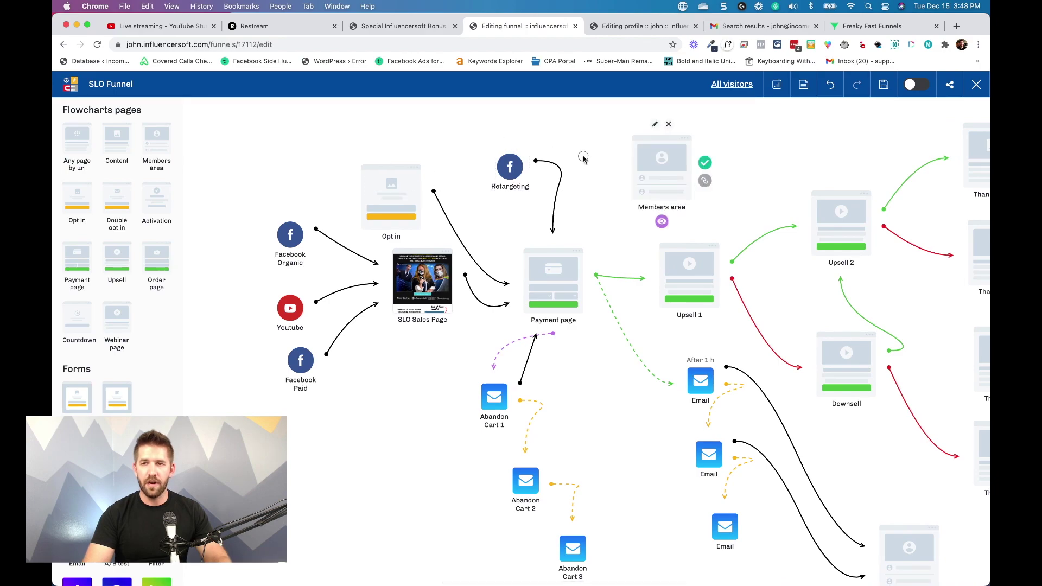
drag(680, 240, 466, 163)
click(471, 120)
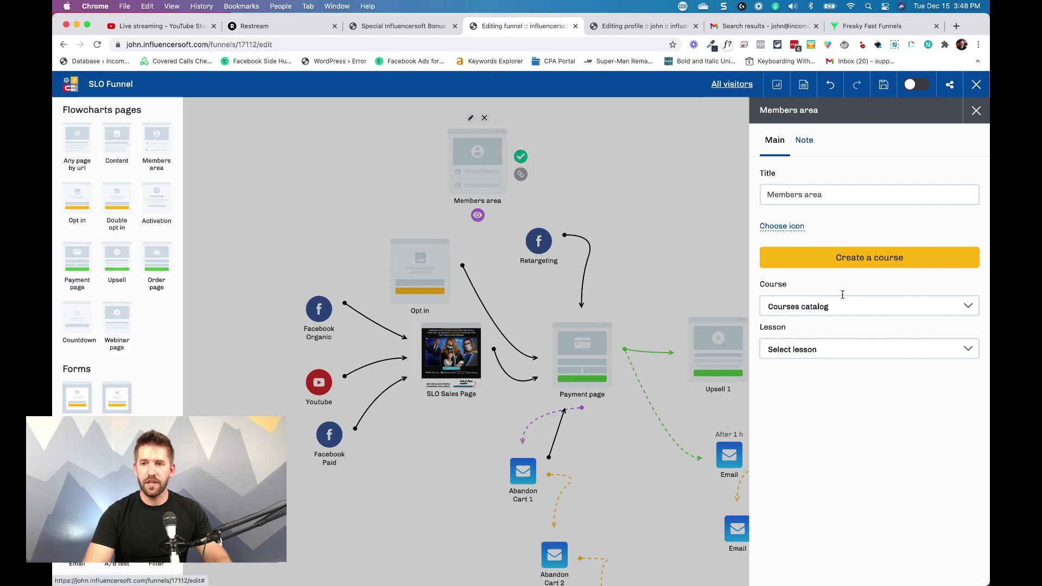
click(839, 306)
scroll(832, 390, down, 2)
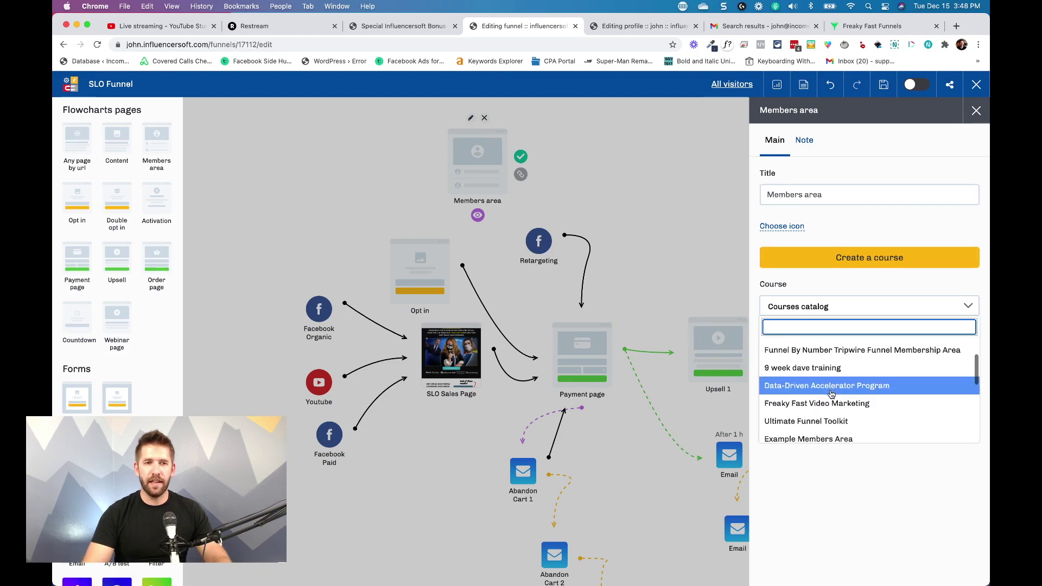
click(825, 391)
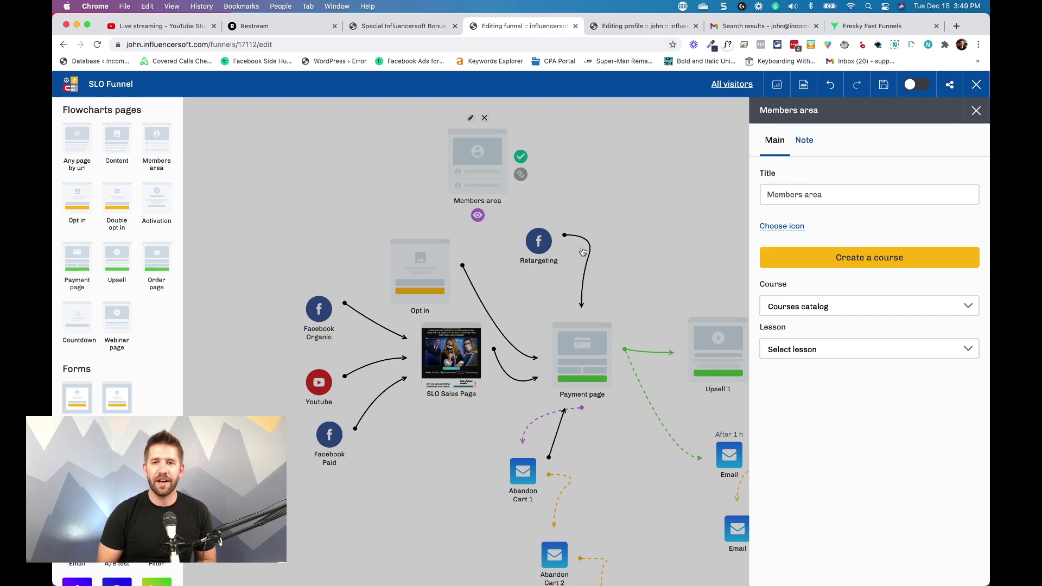
click(627, 200)
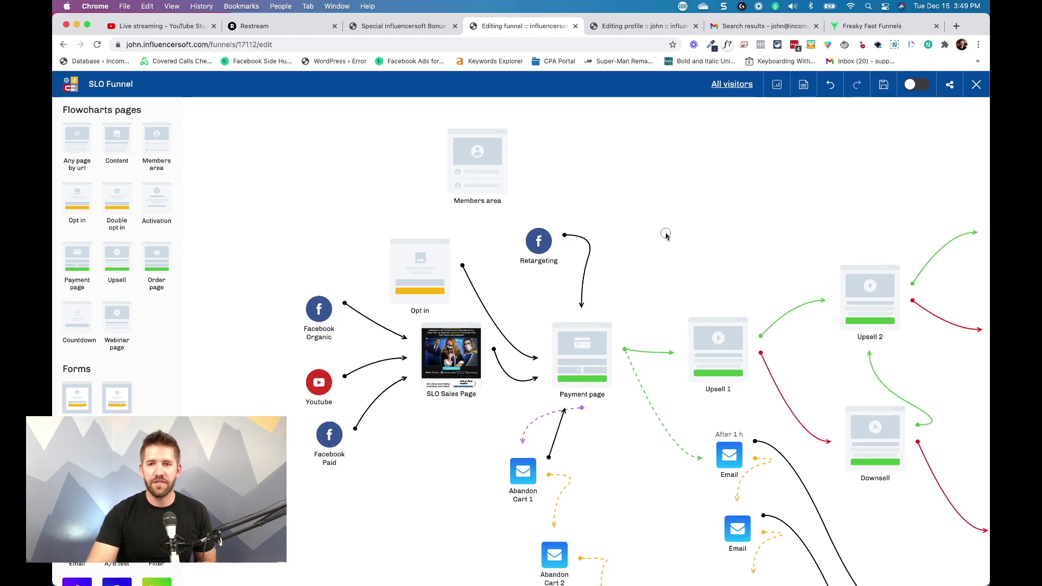
scroll(663, 233, right, 5)
scroll(572, 213, right, 2)
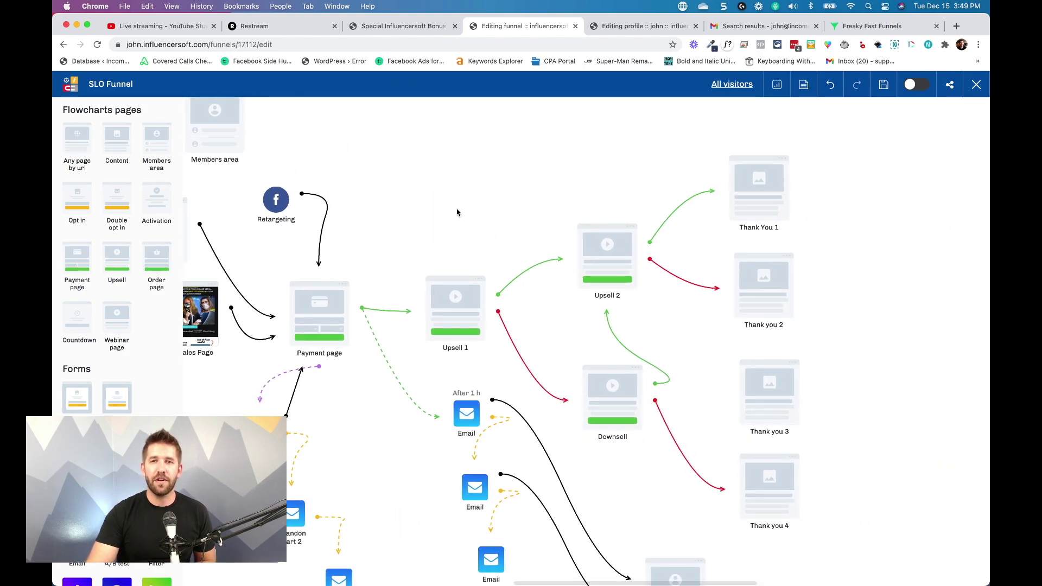
Step: Show the visitor statistics on the SLO Funnel's blocks and switch the counts to unique visitors
scroll(516, 217, left, 3)
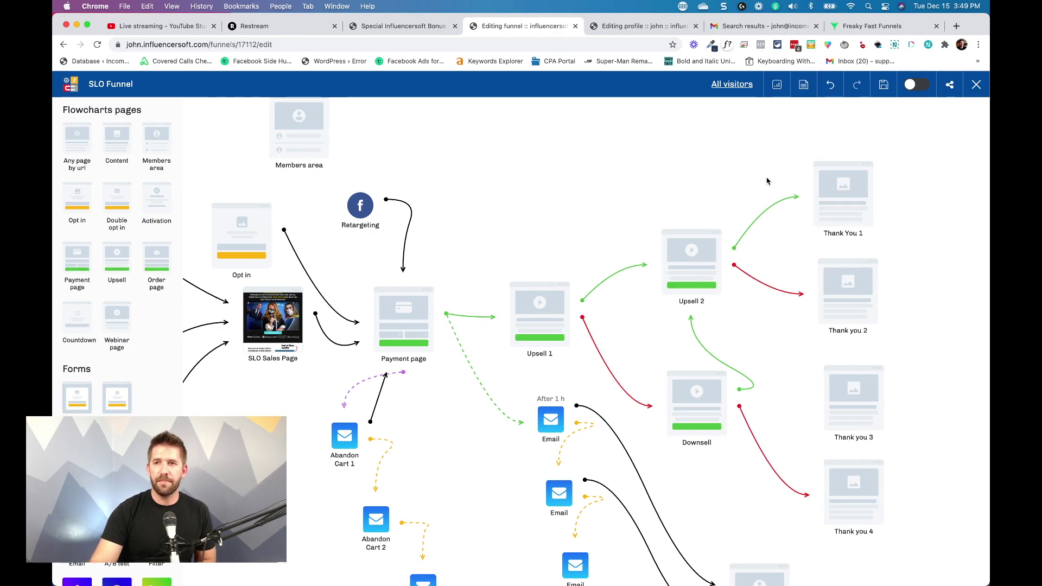
click(777, 84)
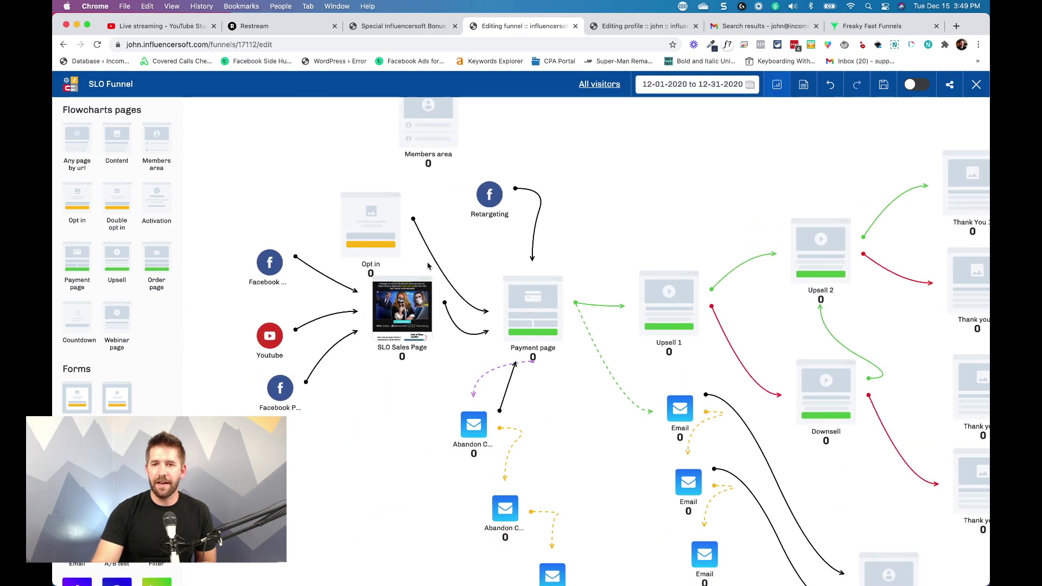
scroll(636, 218, up, 1)
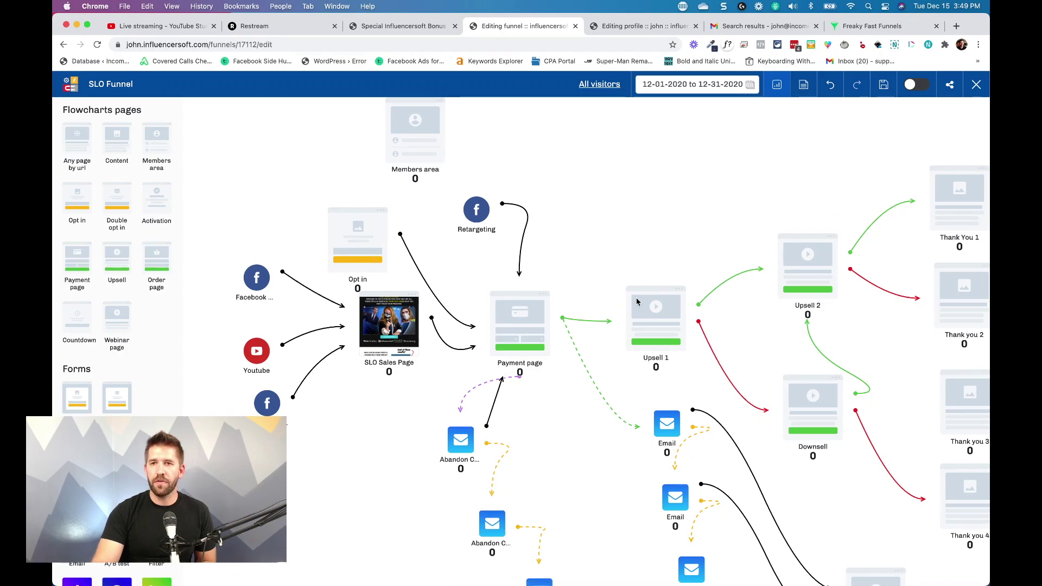
click(597, 84)
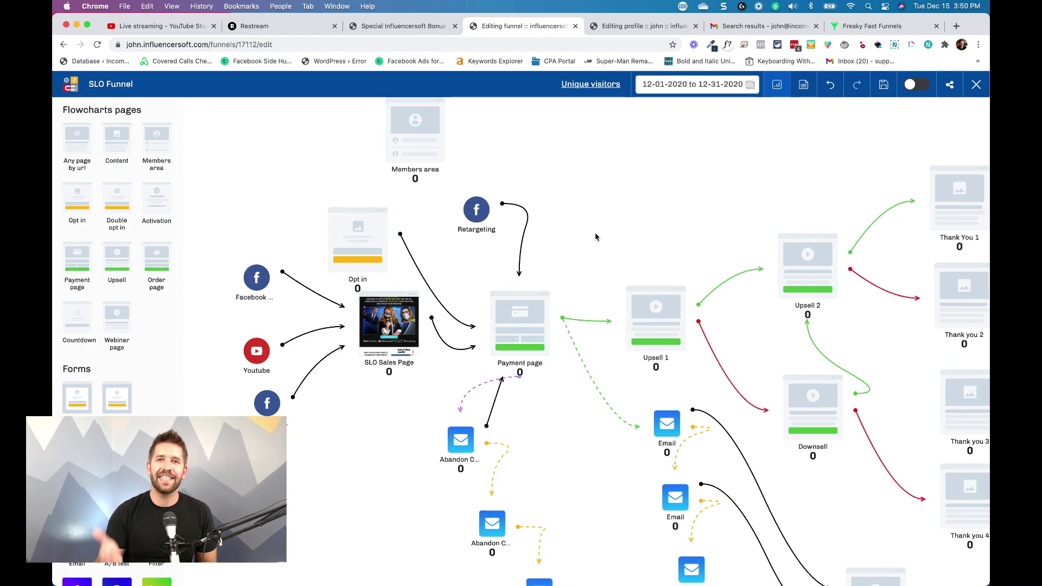
scroll(596, 237, down, 5)
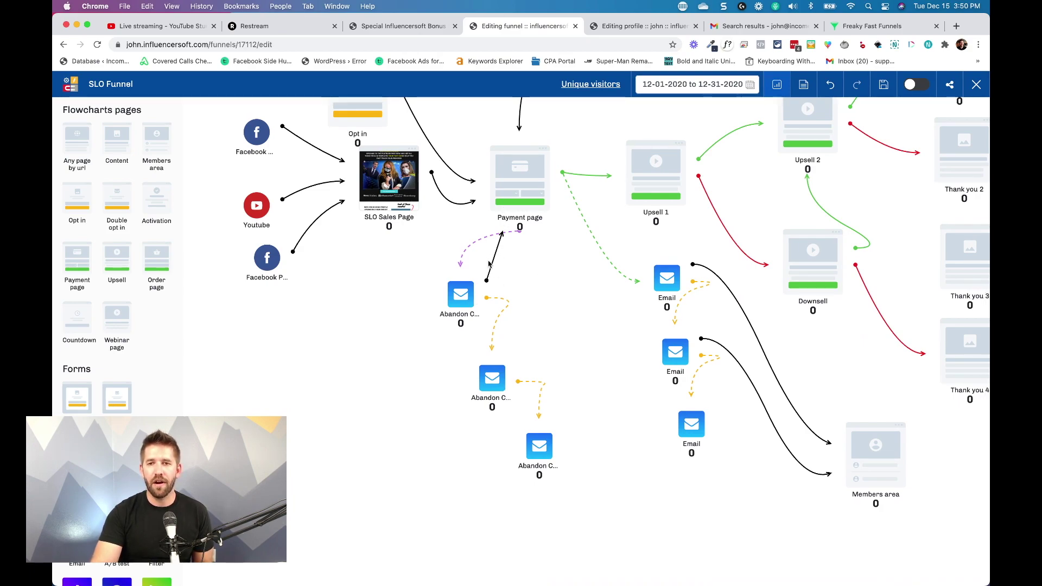
mouse_move(488, 311)
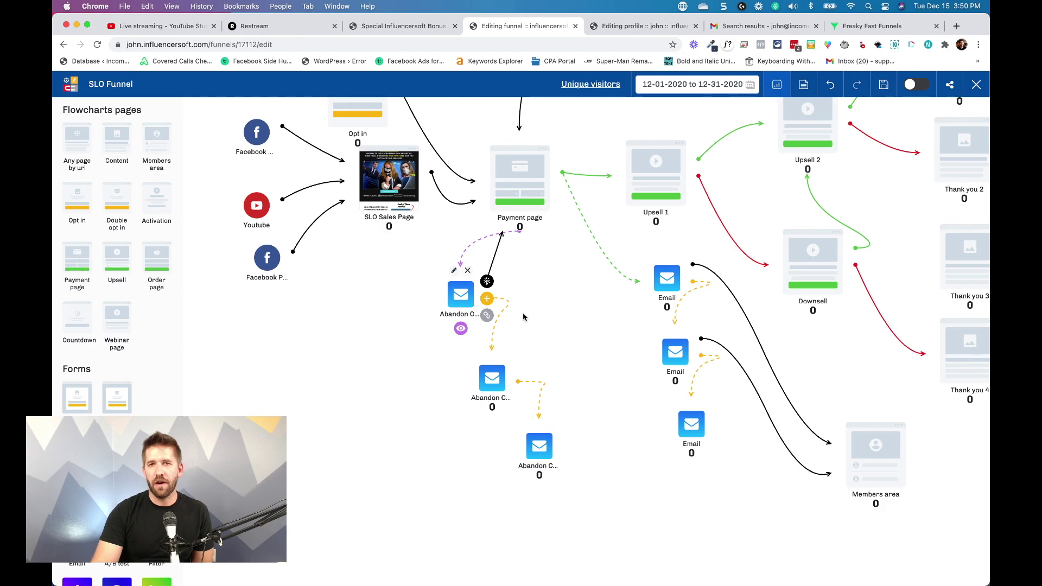